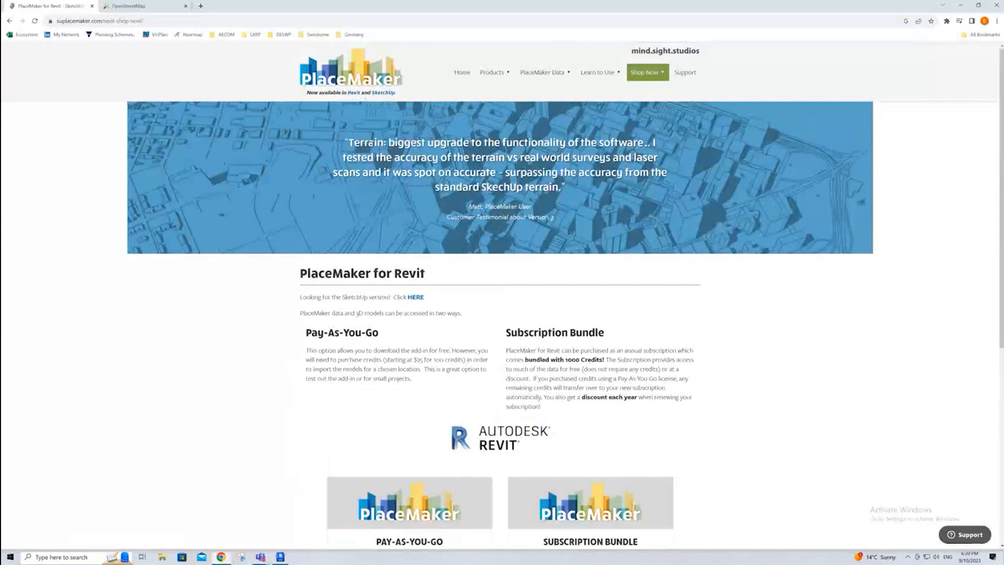
- Examine the Pay-As-You-Go and Subscription Bundle licensing options on the PlaceMaker for Revit page
{"action": "scroll", "coordinate": [225, 272], "scroll_direction": "down", "scroll_amount": 1}
{"action": "scroll", "coordinate": [230, 273], "scroll_direction": "up", "scroll_amount": 1}
{"action": "scroll", "coordinate": [231, 273], "scroll_direction": "down", "scroll_amount": 5}
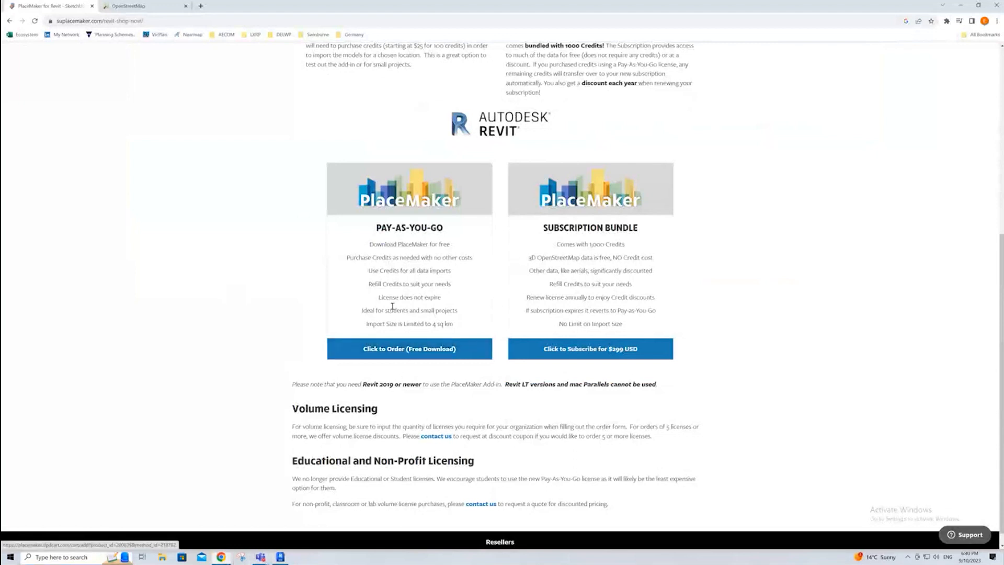
- Switch to Revit, start PlaceMaker's Select Place, search for footscray and pick the suburb in City of Maribyrnong, Victoria
{"action": "left_click", "coordinate": [281, 556]}
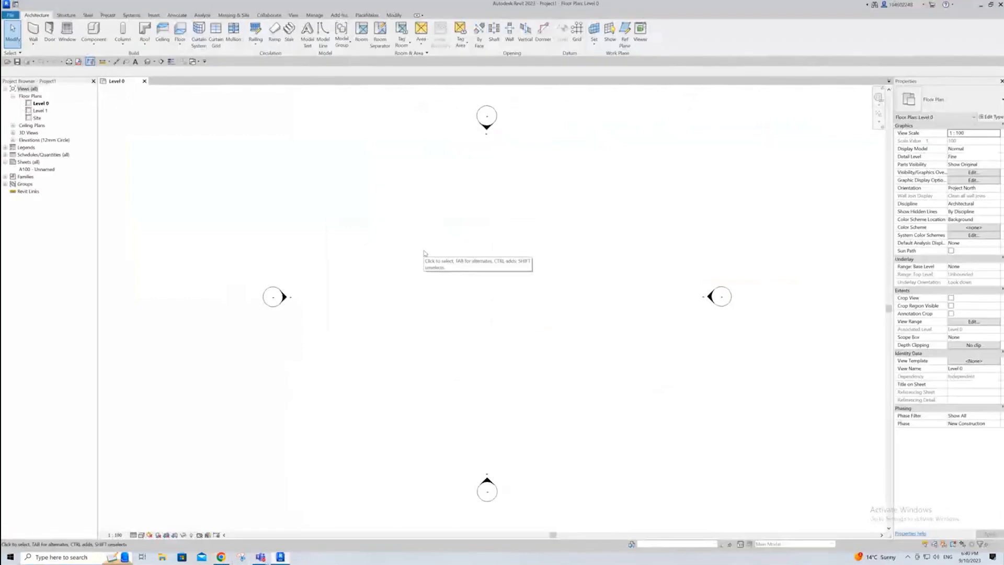
{"action": "left_click", "coordinate": [367, 15]}
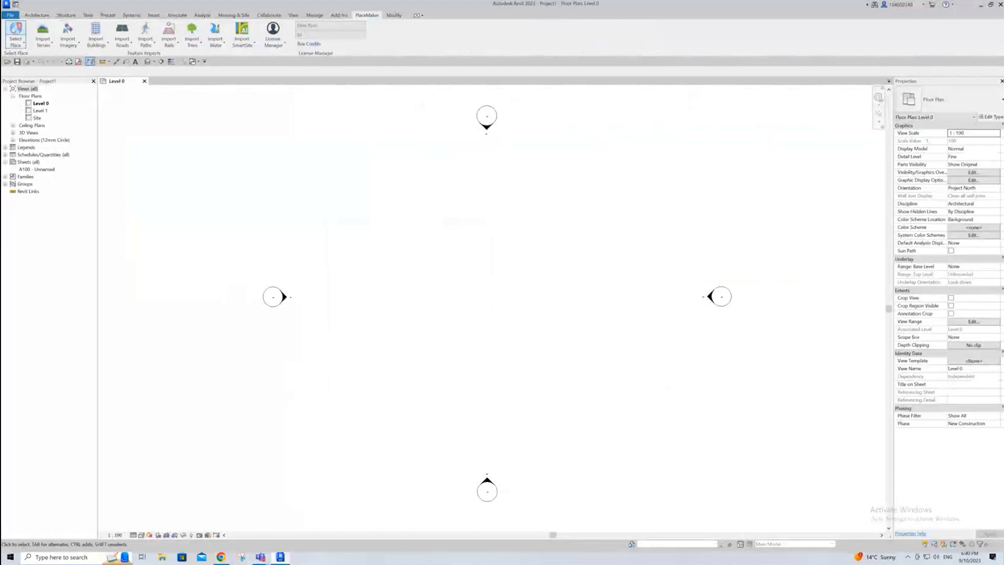
{"action": "left_click", "coordinate": [19, 45]}
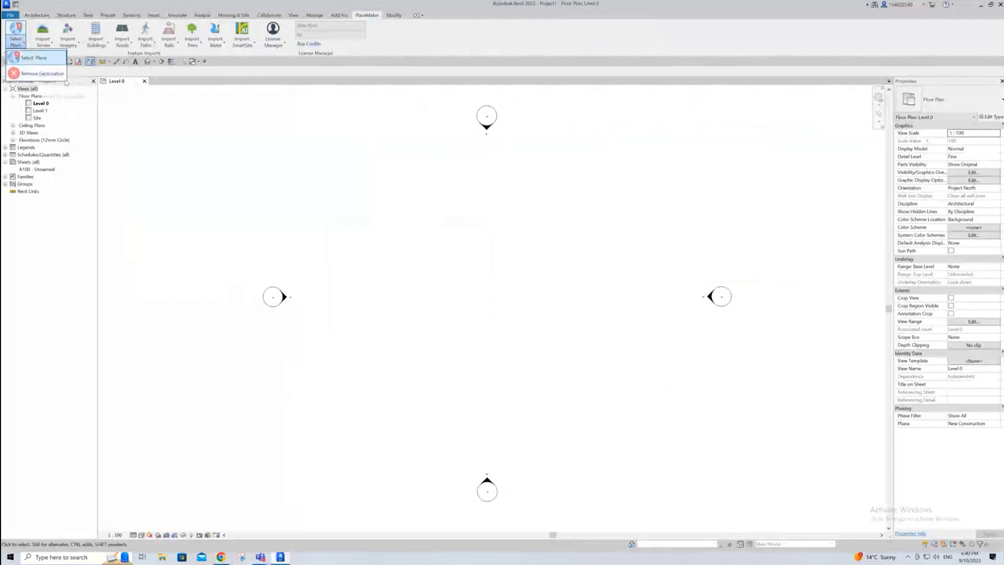
{"action": "left_click", "coordinate": [38, 61]}
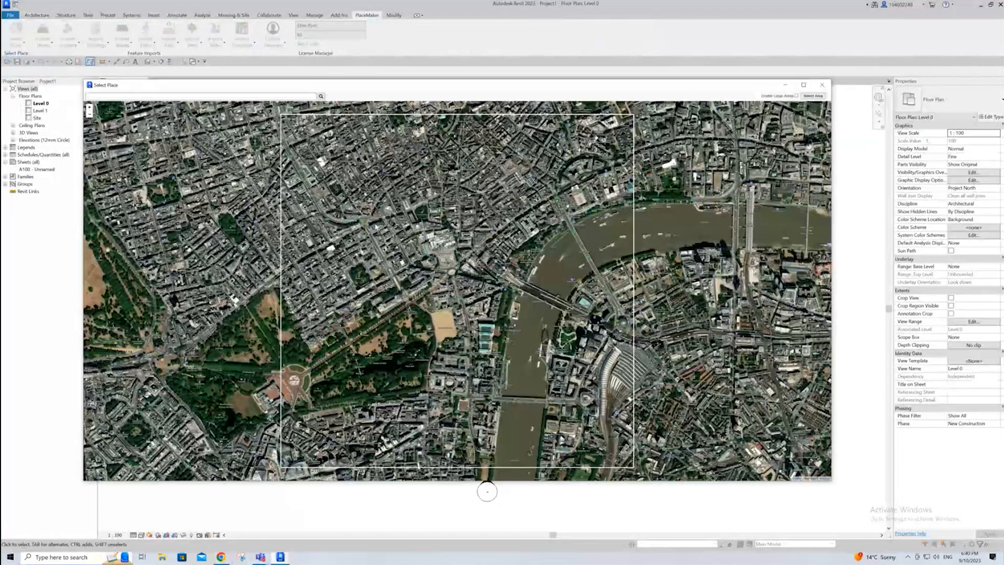
{"action": "left_click", "coordinate": [126, 97]}
{"action": "type", "text": "footscray"}
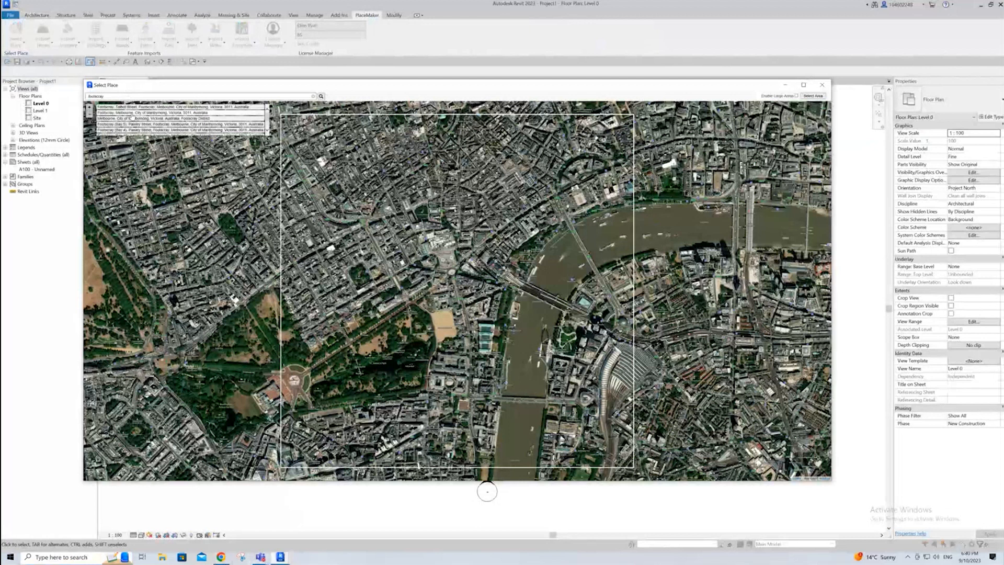
{"action": "left_click", "coordinate": [225, 113]}
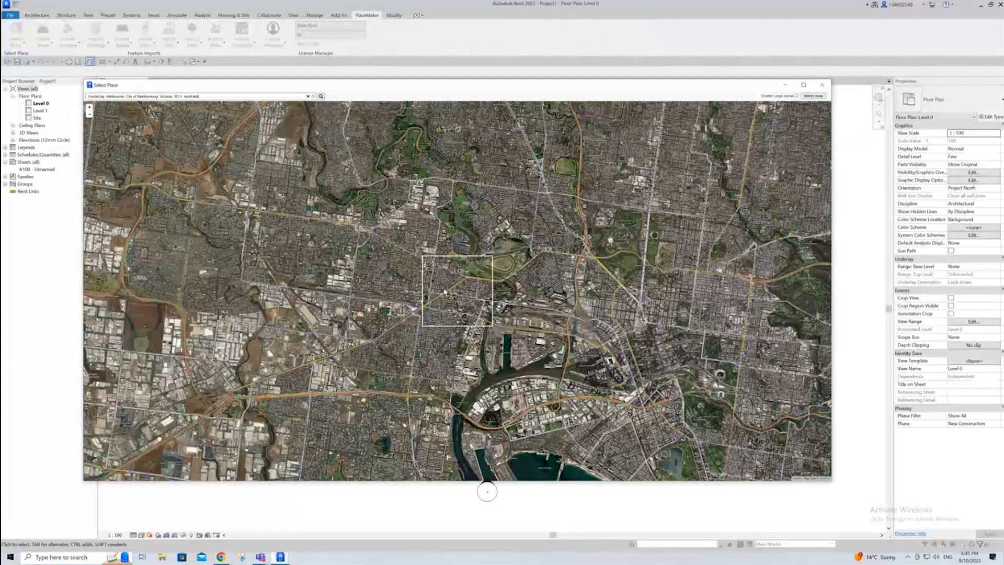
- Start an area selection on the map with large areas disabled, and shrink the selection box around the river bend
{"action": "left_click", "coordinate": [796, 96]}
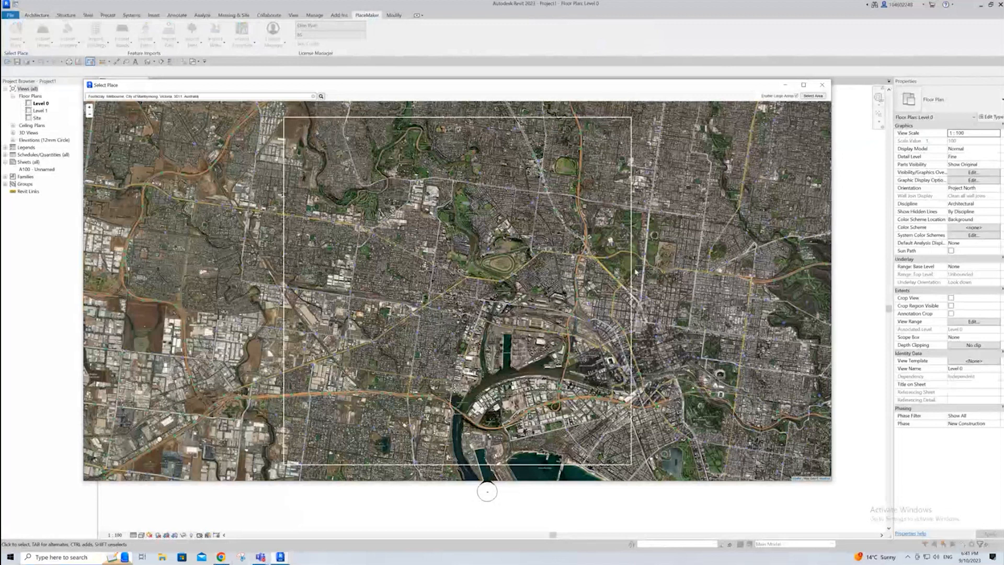
{"action": "left_click", "coordinate": [796, 96]}
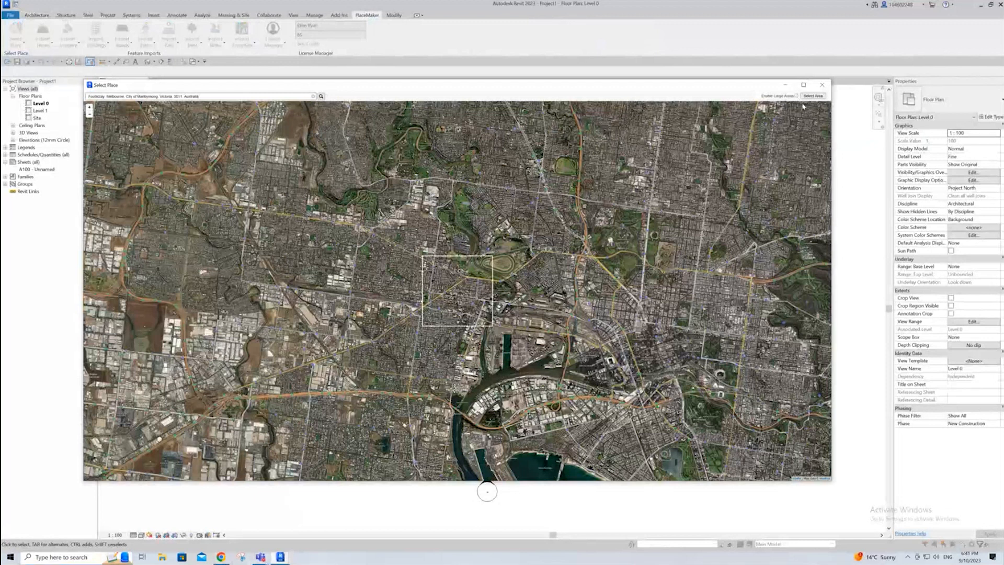
{"action": "scroll", "coordinate": [464, 301], "scroll_direction": "up", "scroll_amount": 1}
{"action": "left_click_drag", "start_coordinate": [490, 283], "coordinate": [408, 287]}
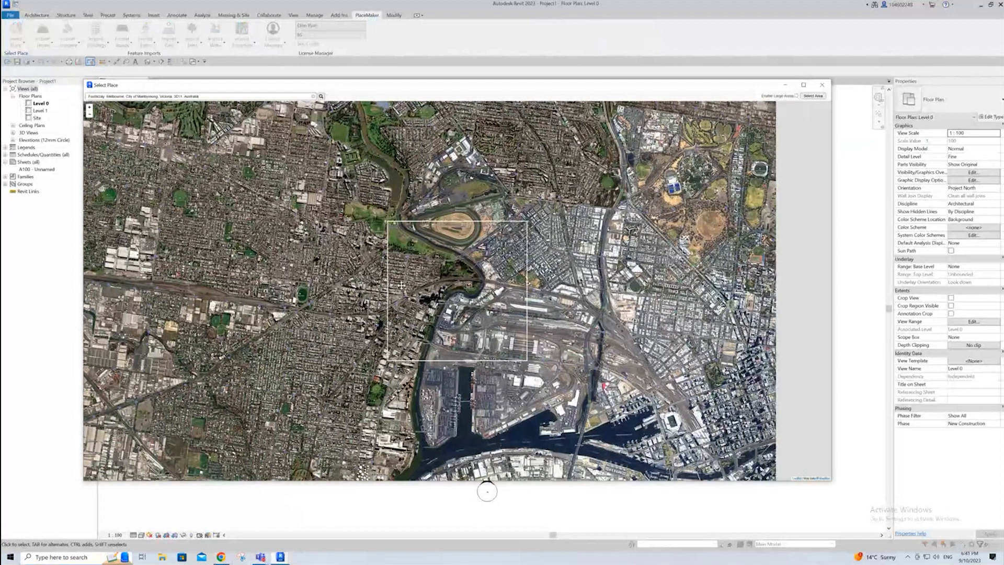
{"action": "scroll", "coordinate": [462, 292], "scroll_direction": "up", "scroll_amount": 1}
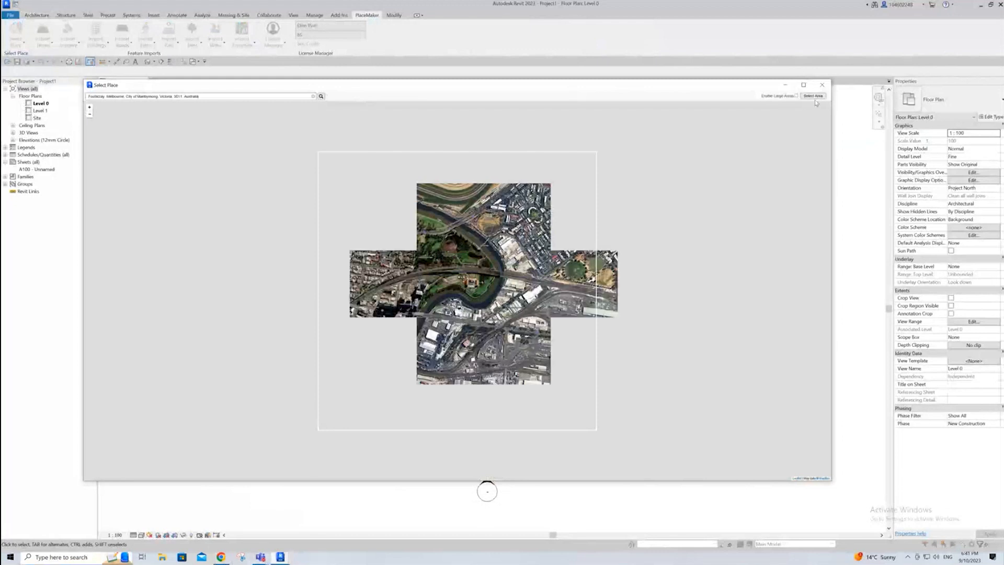
{"action": "left_click_drag", "start_coordinate": [553, 207], "coordinate": [565, 218]}
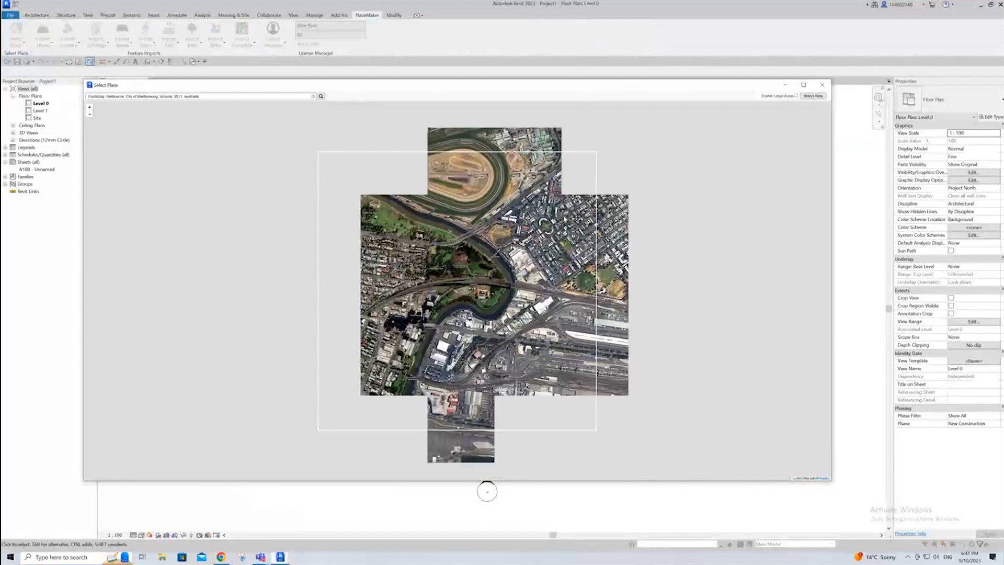
{"action": "left_click", "coordinate": [813, 96]}
{"action": "left_click_drag", "start_coordinate": [318, 152], "coordinate": [382, 215]}
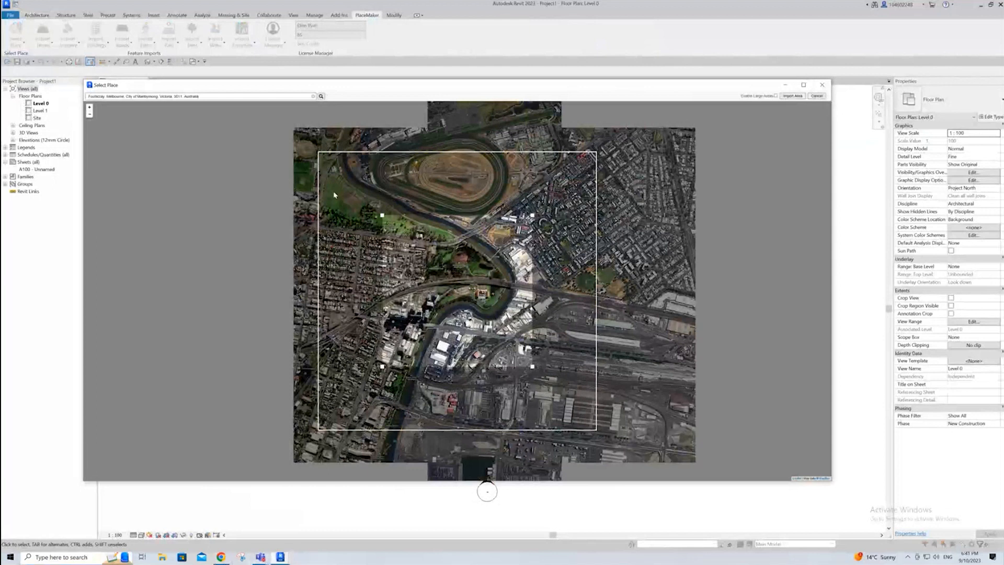
- Reduce the selection box to the small block covering the riverside parkland and the houses south of it, and import the area
{"action": "scroll", "coordinate": [452, 292], "scroll_direction": "up", "scroll_amount": 1}
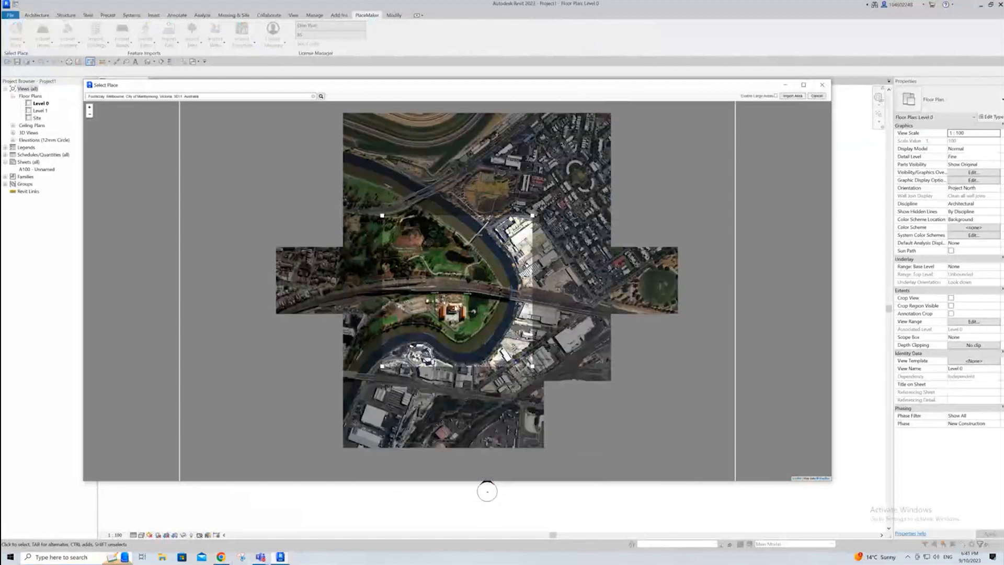
{"action": "left_click_drag", "start_coordinate": [461, 292], "coordinate": [570, 379]}
{"action": "left_click_drag", "start_coordinate": [382, 215], "coordinate": [414, 247]}
{"action": "mouse_move", "coordinate": [472, 275]}
{"action": "left_mouse_down"}
{"action": "mouse_move", "coordinate": [461, 269]}
{"action": "mouse_move", "coordinate": [482, 285]}
{"action": "left_mouse_up"}
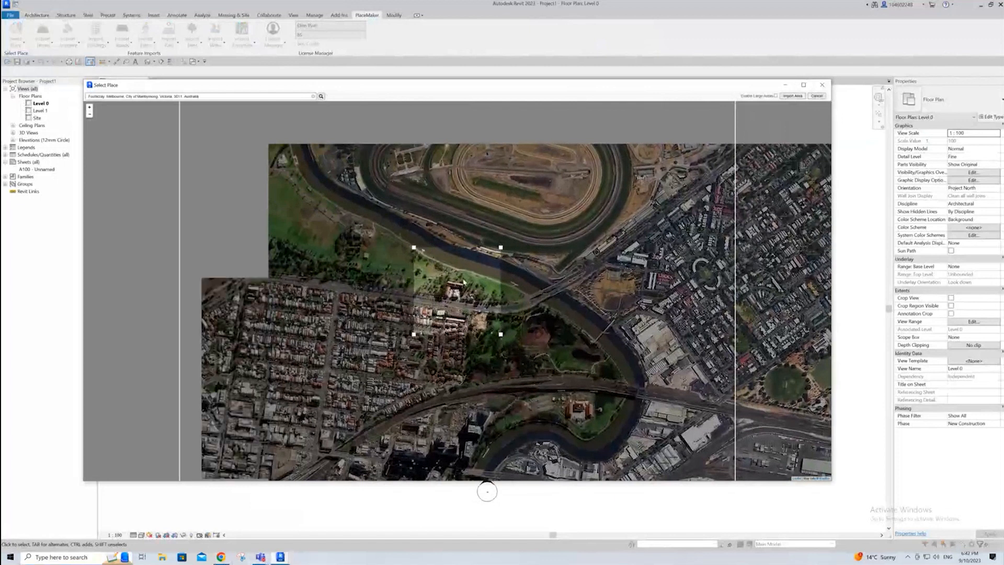
{"action": "left_click", "coordinate": [793, 97]}
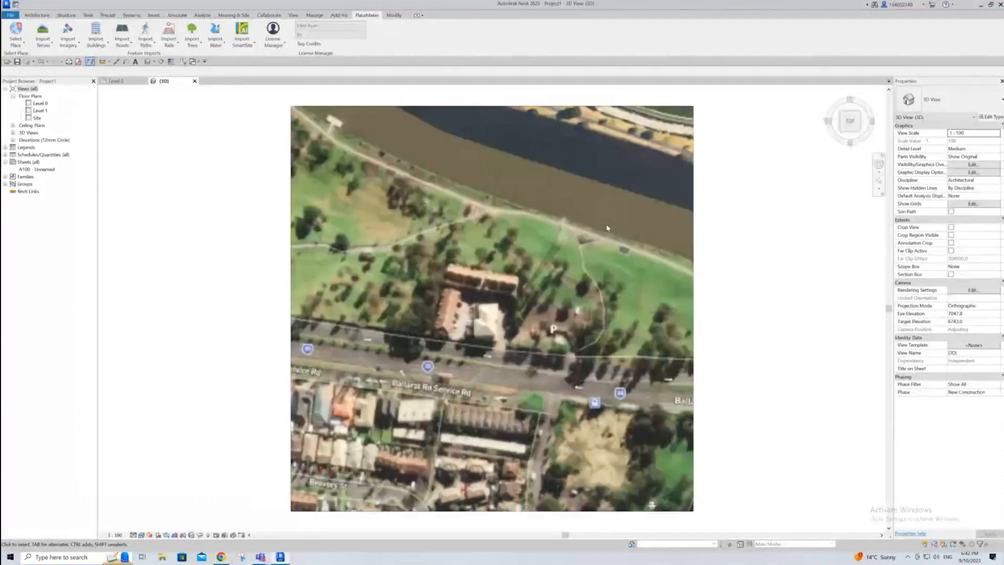
- Import Cesium ion terrain for the site with a grid spacing of 10000 mm, confirming the order of 4 credits
{"action": "scroll", "coordinate": [544, 290], "scroll_direction": "down", "scroll_amount": 1}
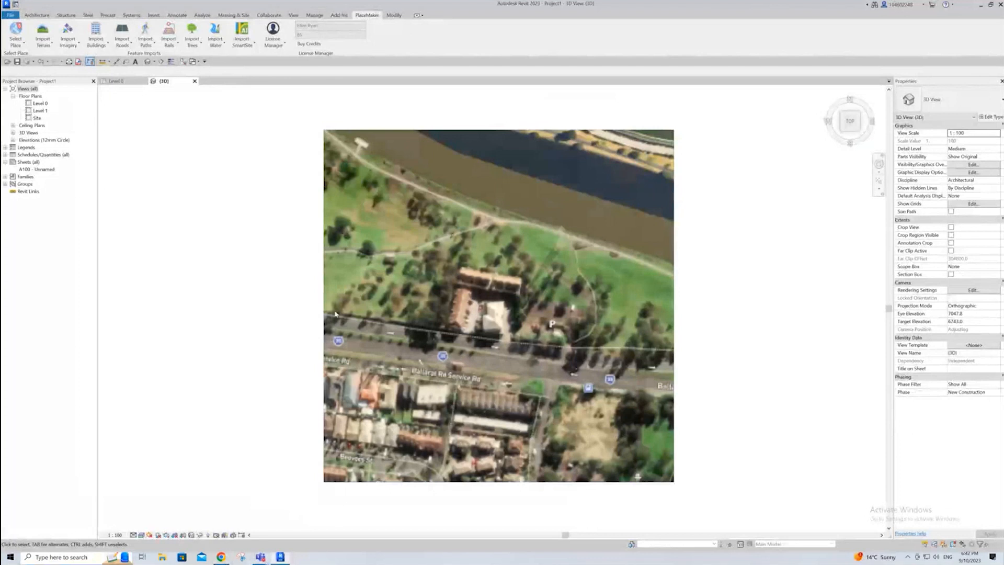
{"action": "middle_click_drag", "start_coordinate": [334, 323], "coordinate": [834, 497], "text": "shift"}
{"action": "left_click_drag", "start_coordinate": [834, 497], "coordinate": [836, 484]}
{"action": "left_click_drag", "start_coordinate": [849, 122], "coordinate": [90, 146]}
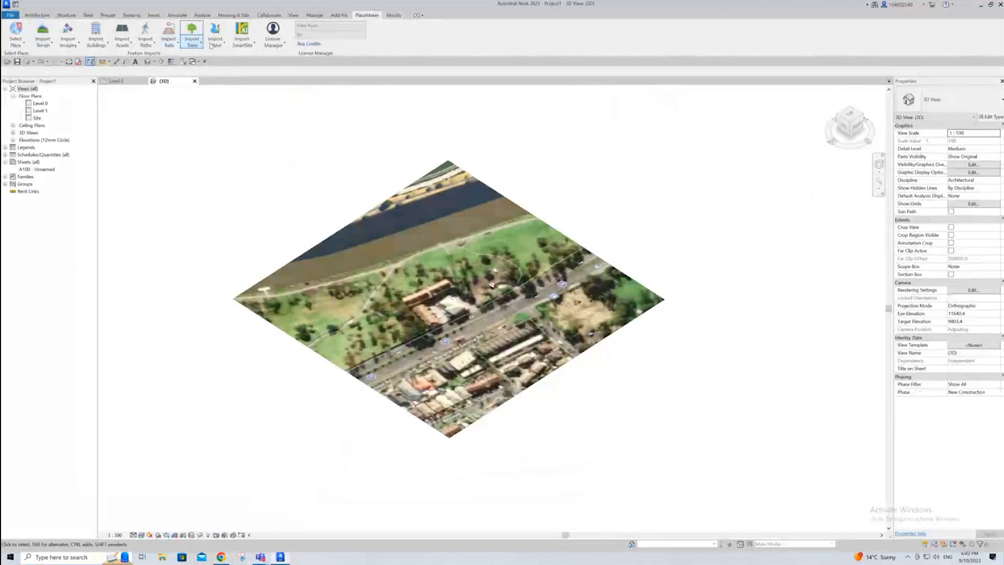
{"action": "left_click", "coordinate": [51, 46]}
{"action": "left_click", "coordinate": [54, 63]}
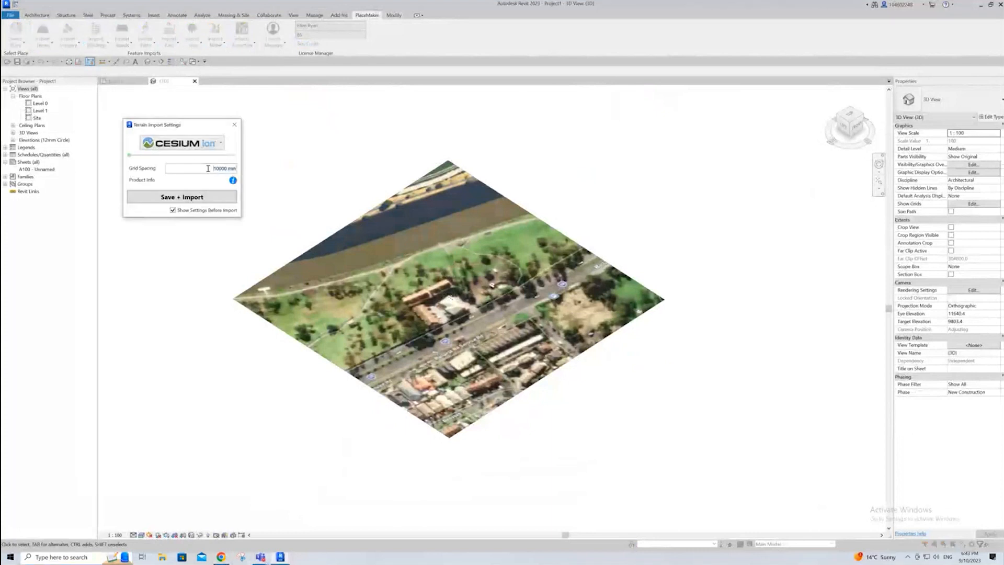
{"action": "left_click_drag", "start_coordinate": [209, 168], "coordinate": [256, 175]}
{"action": "left_click", "coordinate": [191, 202]}
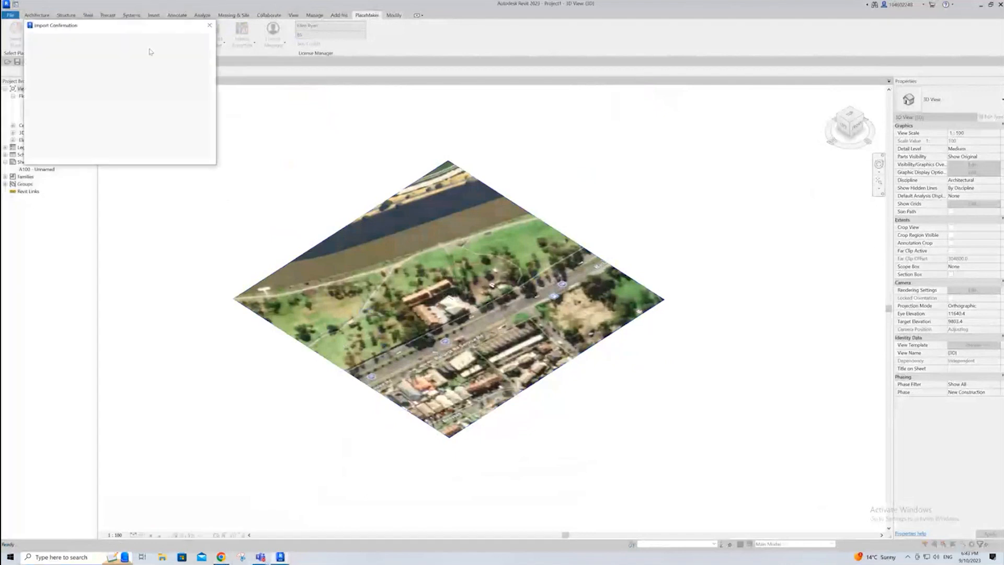
{"action": "left_click_drag", "start_coordinate": [153, 36], "coordinate": [417, 229]}
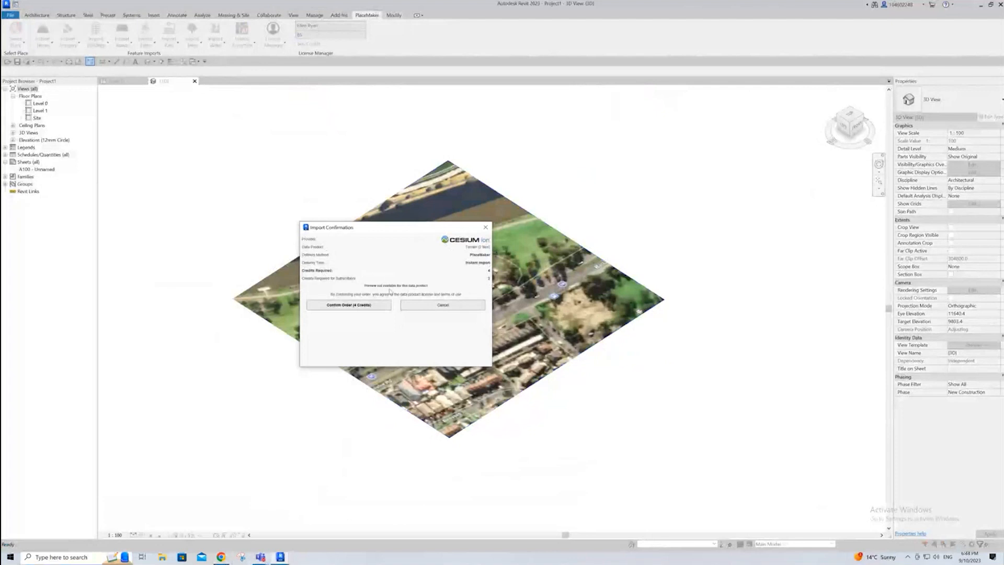
{"action": "left_click", "coordinate": [363, 309]}
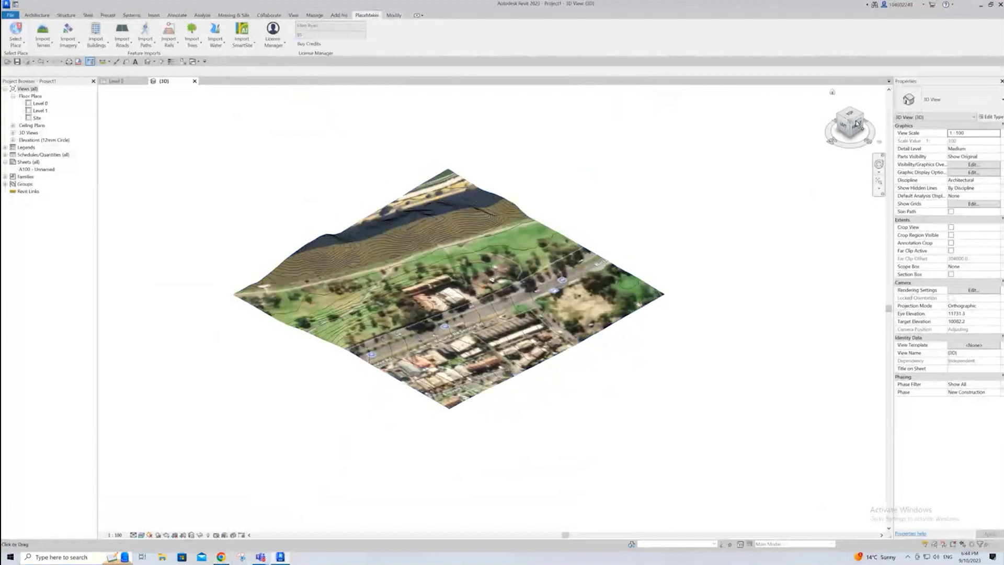
- Inspect the imported terrain's relief, and select the topography surface to check its properties and editing options
{"action": "left_click_drag", "start_coordinate": [850, 123], "coordinate": [847, 120]}
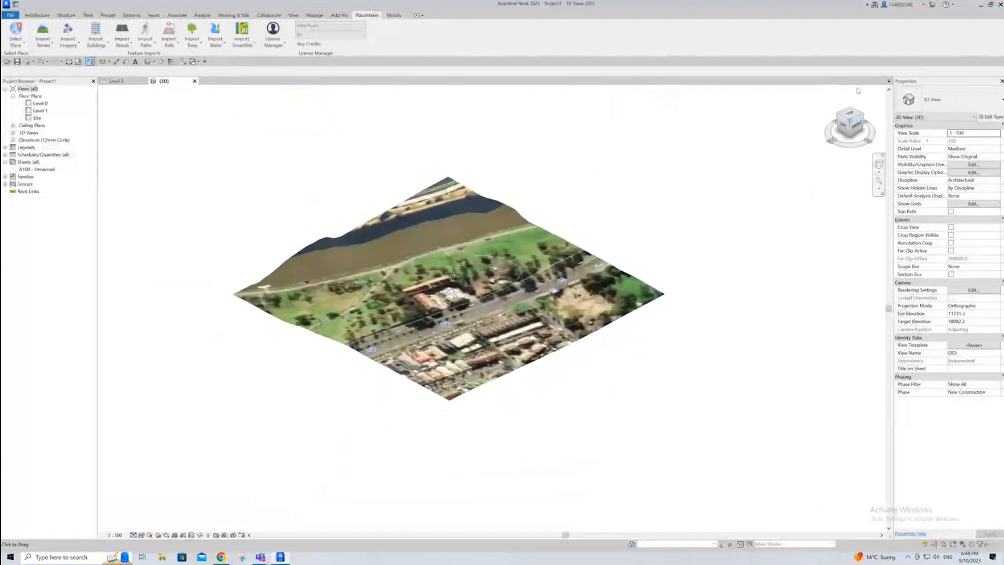
{"action": "left_click_drag", "start_coordinate": [860, 517], "coordinate": [846, 314]}
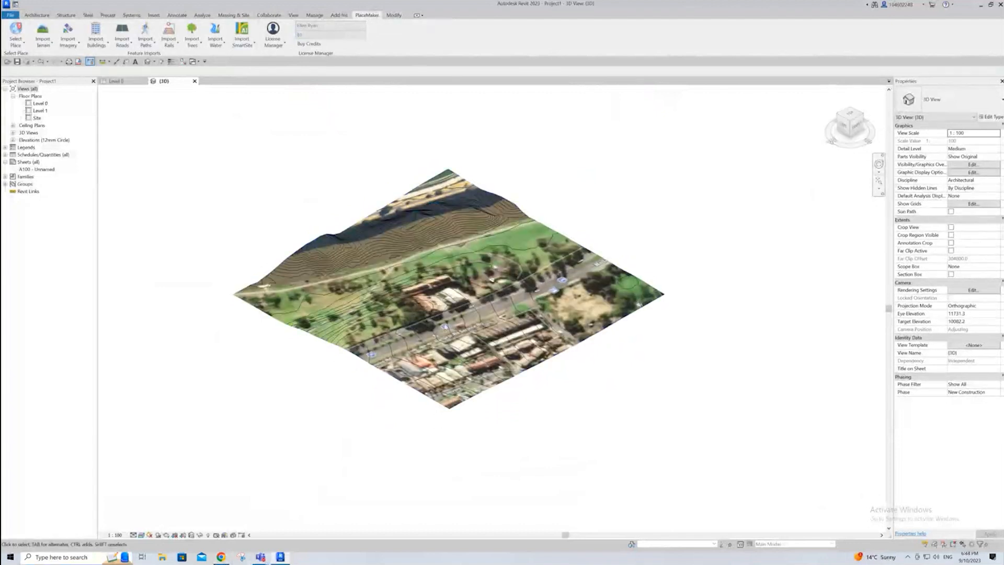
{"action": "left_click", "coordinate": [378, 347]}
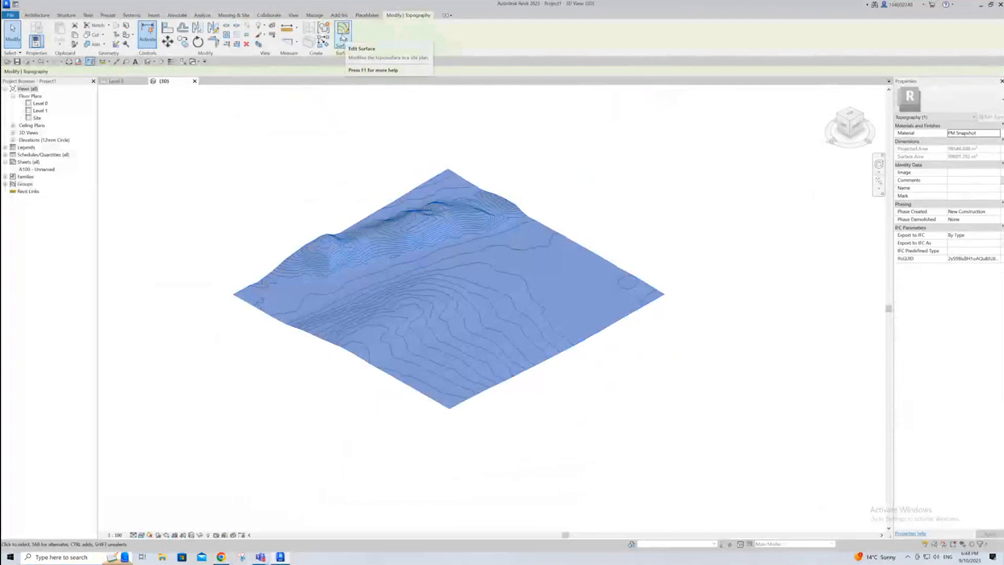
{"action": "left_click", "coordinate": [236, 393]}
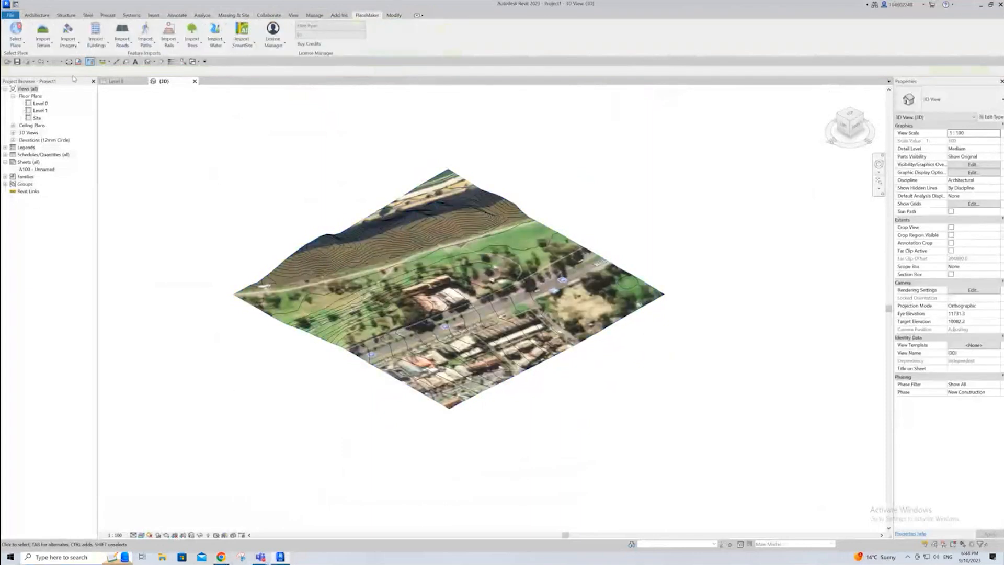
- Check the imagery providers offered in PlaceMaker's imagery import settings, and close the settings without importing
{"action": "left_click", "coordinate": [68, 44]}
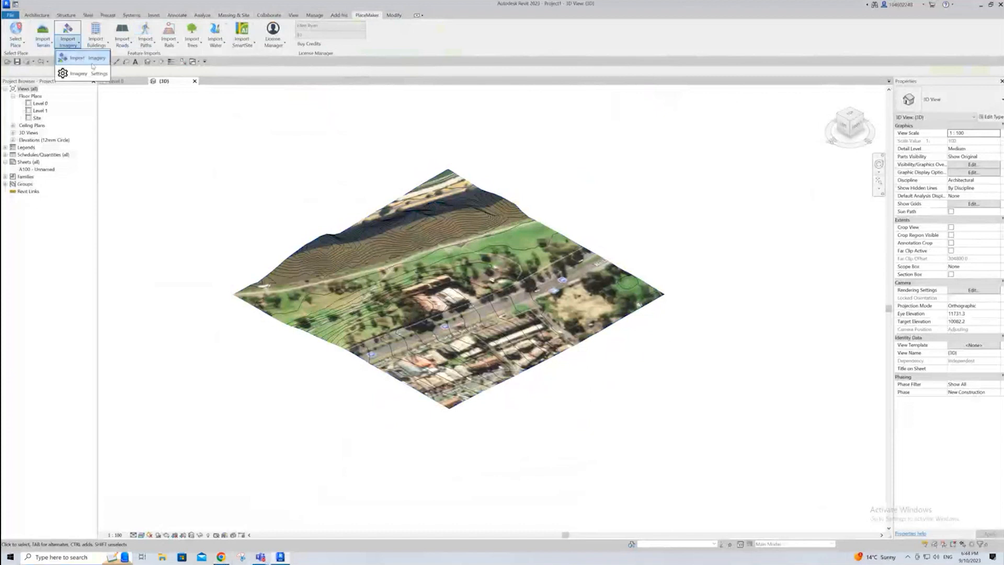
{"action": "left_click", "coordinate": [91, 63]}
{"action": "left_click", "coordinate": [120, 72]}
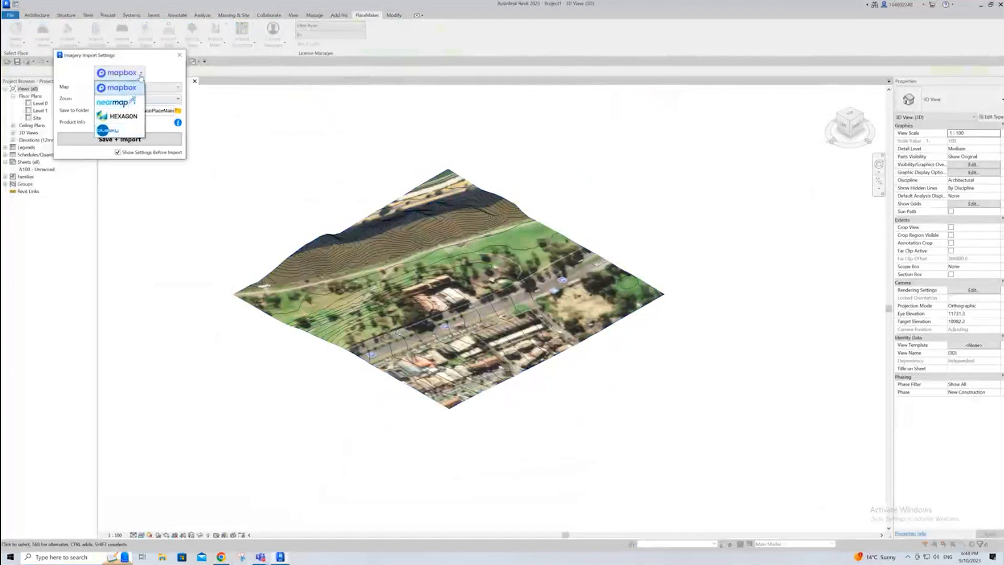
{"action": "left_click", "coordinate": [140, 77]}
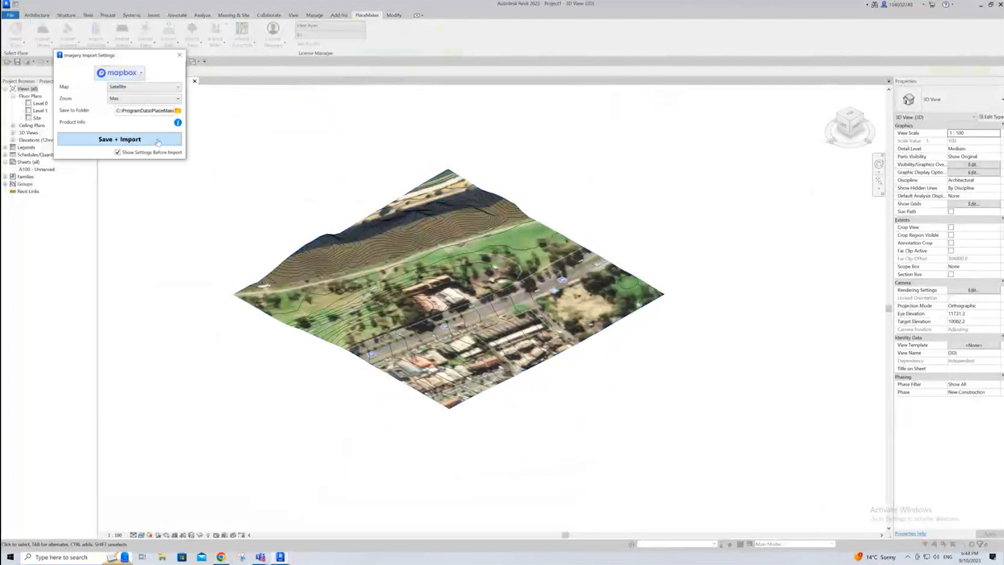
{"action": "left_click", "coordinate": [179, 56]}
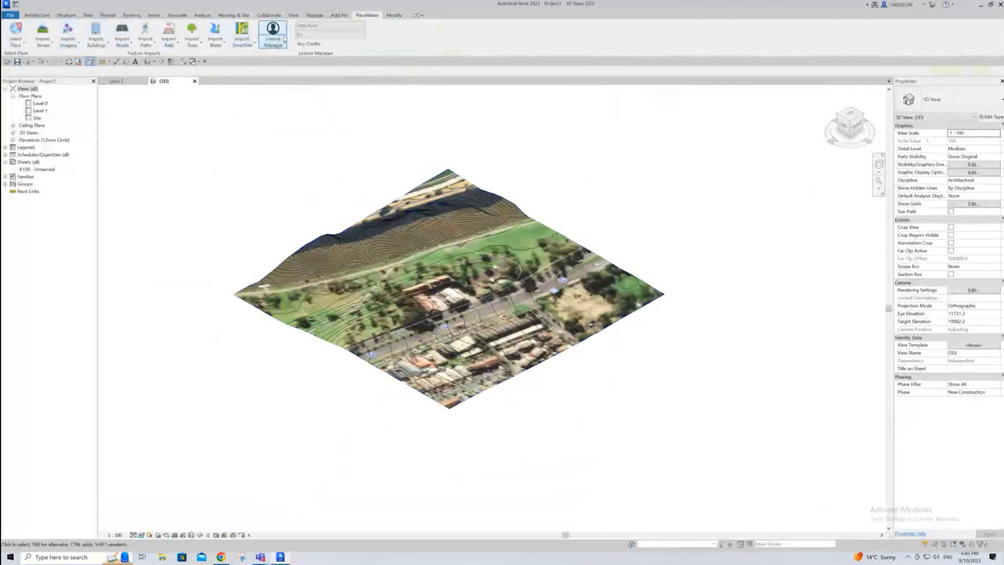
- Open PlaceMaker's buildings import settings and review the data sources, keeping OSM
{"action": "left_click", "coordinate": [106, 44]}
{"action": "left_click", "coordinate": [106, 56]}
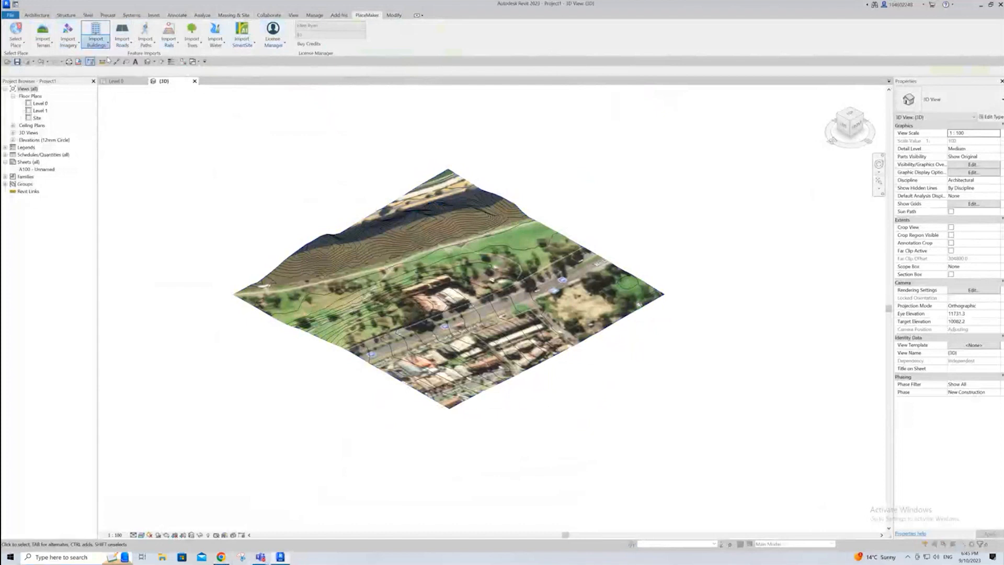
{"action": "left_click_drag", "start_coordinate": [140, 69], "coordinate": [176, 97]}
{"action": "left_click", "coordinate": [177, 108]}
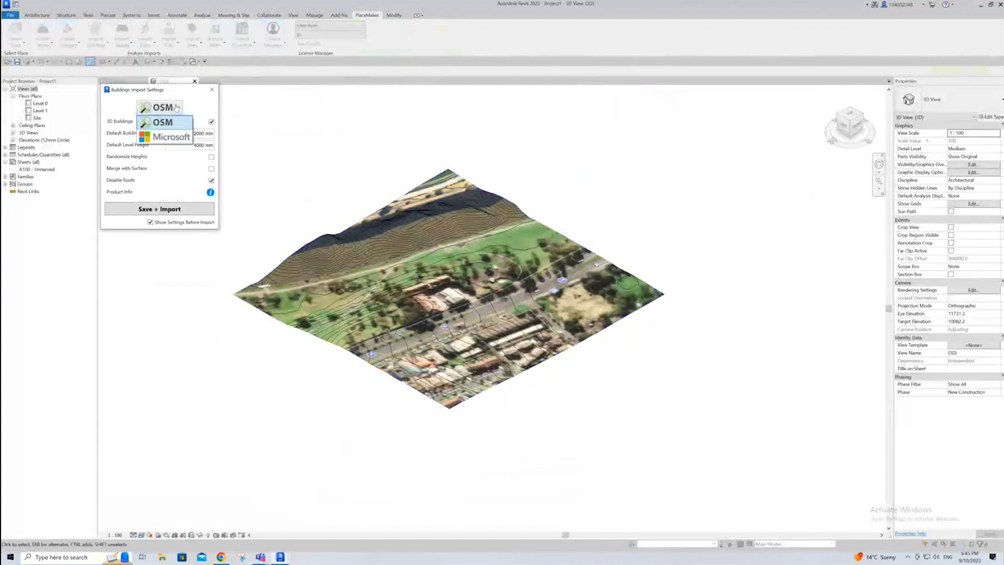
{"action": "left_click", "coordinate": [177, 108]}
- Switch to the OpenStreetMap editor in Chrome and examine the mapped building footprints and features around the Footscray site
{"action": "left_click", "coordinate": [223, 557]}
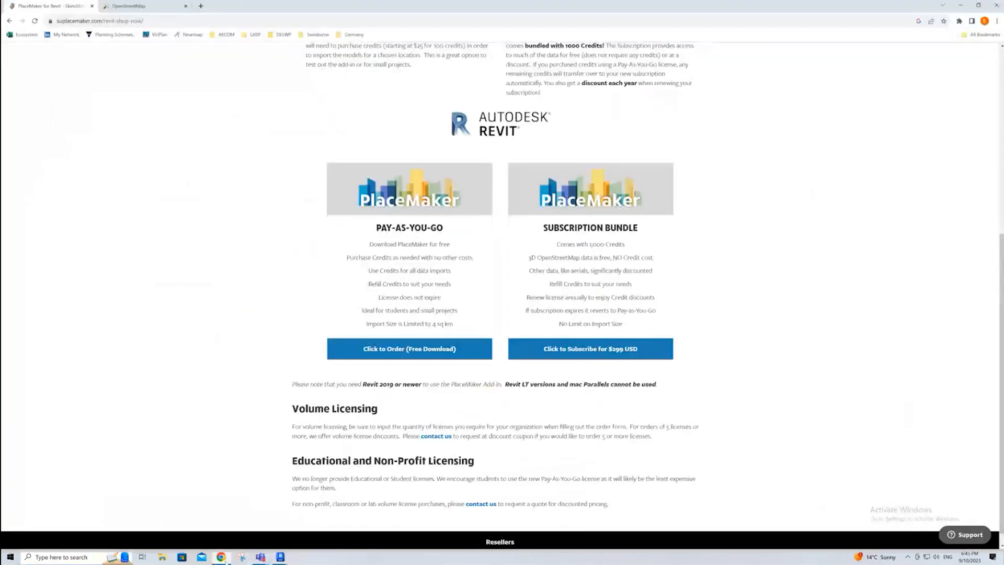
{"action": "left_click", "coordinate": [142, 10]}
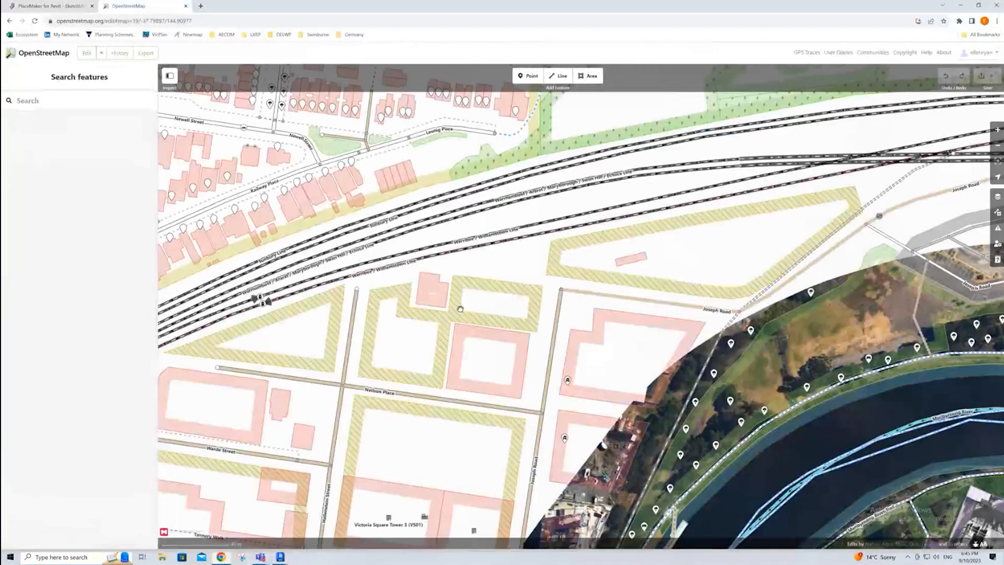
{"action": "scroll", "coordinate": [459, 307], "scroll_direction": "down", "scroll_amount": 1}
{"action": "left_click_drag", "start_coordinate": [737, 90], "coordinate": [562, 303]}
{"action": "scroll", "coordinate": [627, 256], "scroll_direction": "down", "scroll_amount": 3}
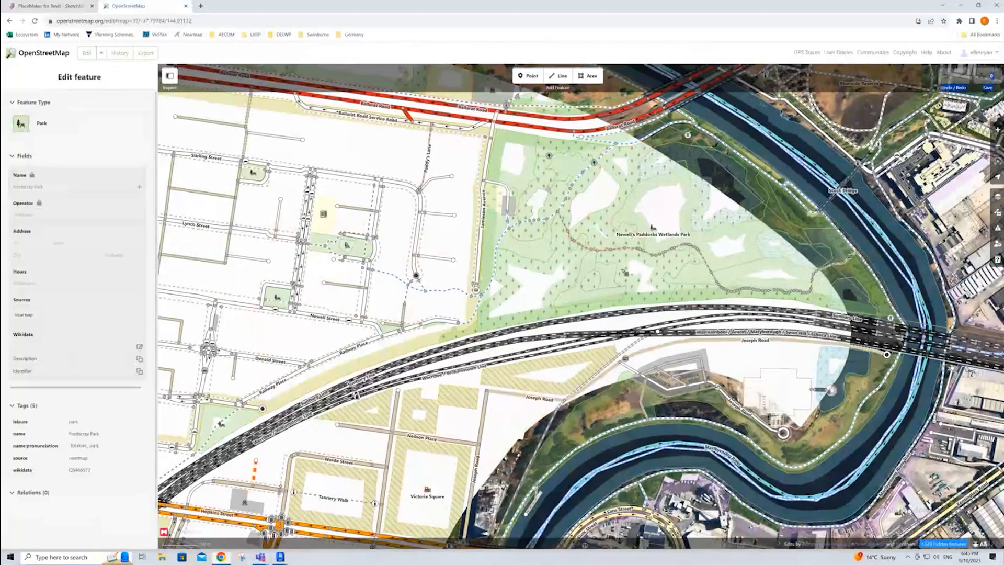
{"action": "left_click_drag", "start_coordinate": [615, 252], "coordinate": [627, 403]}
{"action": "left_click_drag", "start_coordinate": [567, 290], "coordinate": [578, 444]}
{"action": "scroll", "coordinate": [479, 452], "scroll_direction": "up", "scroll_amount": 2}
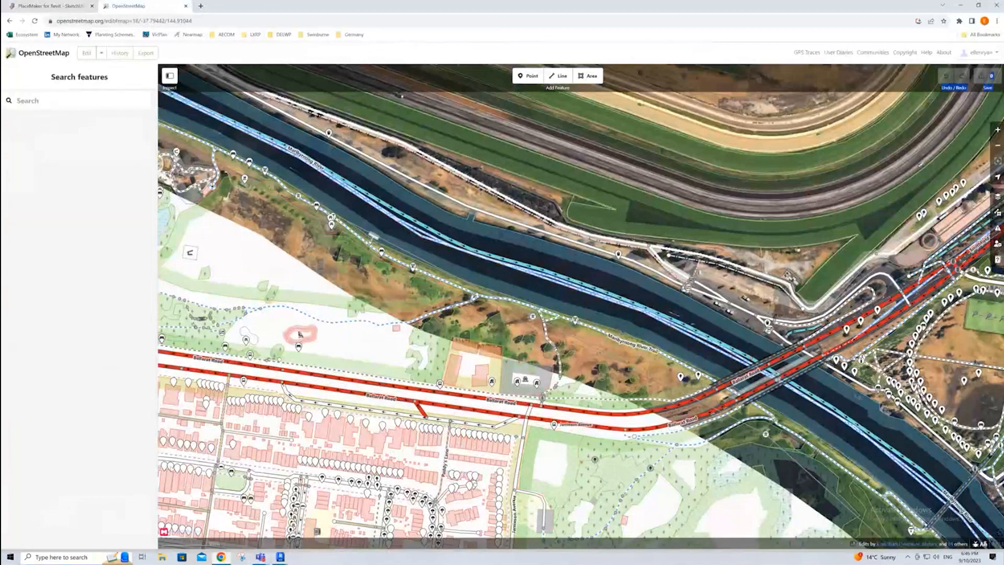
- Switch back to Revit, enable Merge with Surface, and import the OSM 3D buildings, confirming the order
{"action": "left_click", "coordinate": [280, 557]}
{"action": "left_click", "coordinate": [260, 517]}
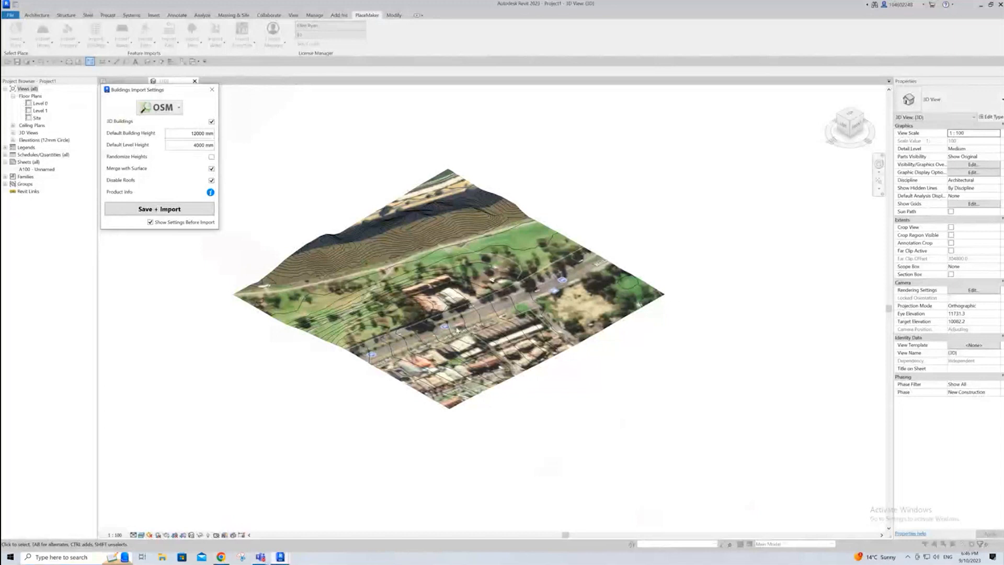
{"action": "left_click", "coordinate": [164, 209]}
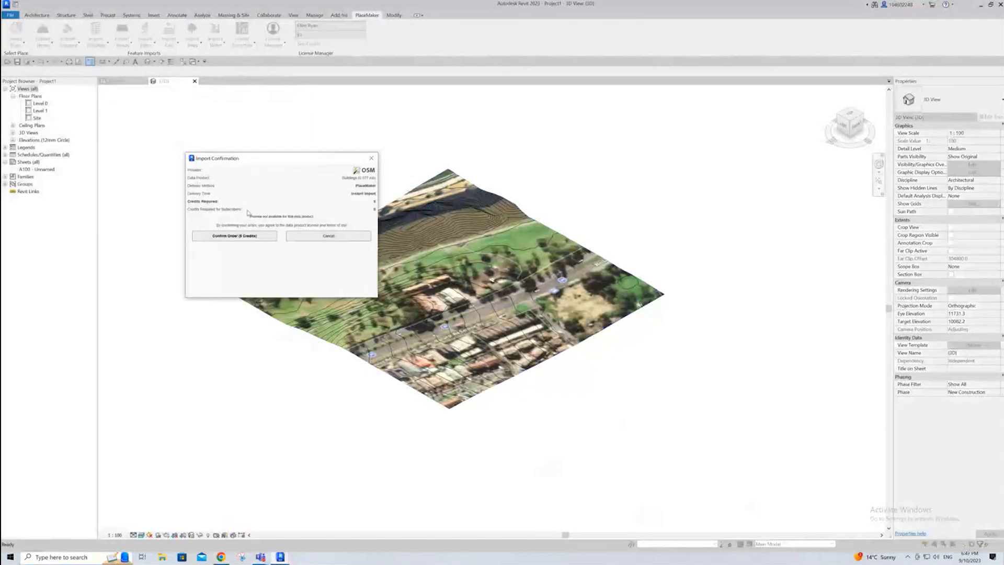
{"action": "left_click", "coordinate": [247, 236]}
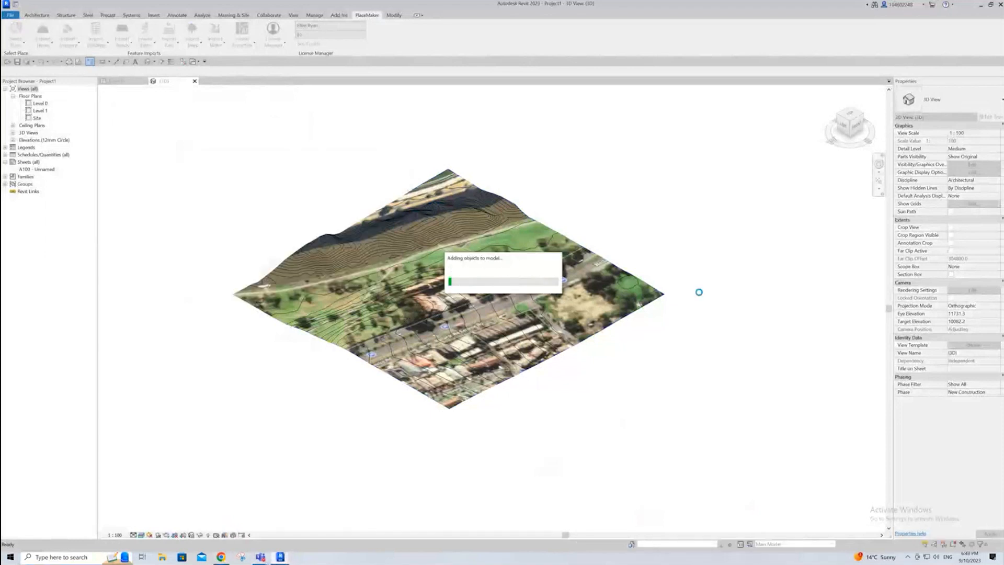
- Inspect how the imported buildings sit on the terrain from several angles, selecting the building model to check its extent and properties
{"action": "left_click", "coordinate": [847, 122]}
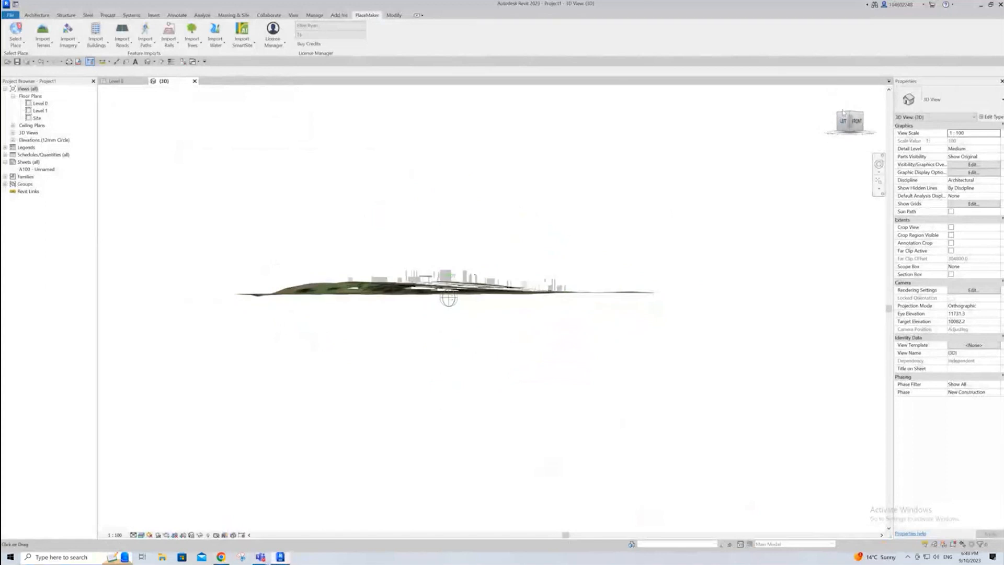
{"action": "left_click", "coordinate": [843, 112]}
{"action": "scroll", "coordinate": [492, 400], "scroll_direction": "up", "scroll_amount": 1}
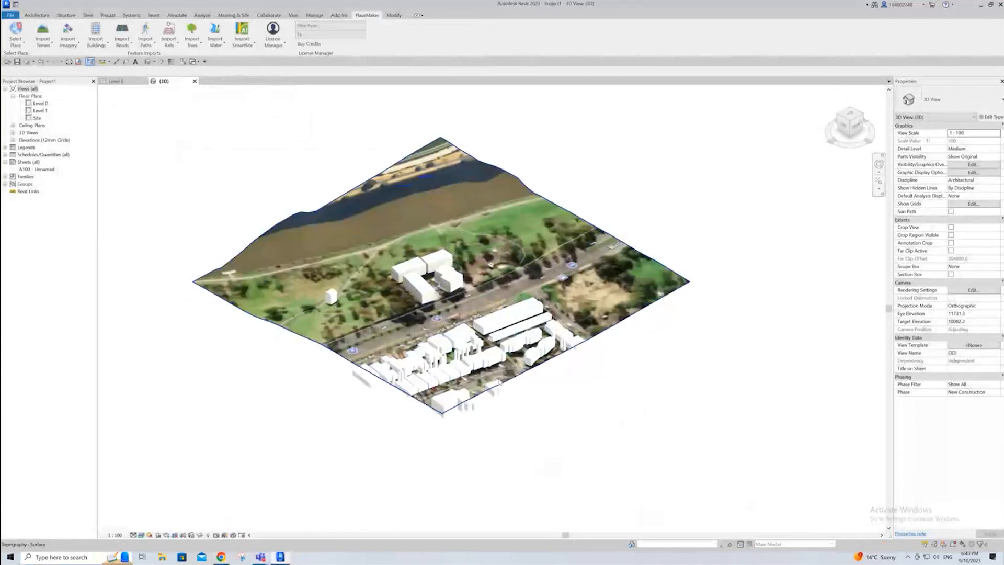
{"action": "scroll", "coordinate": [437, 387], "scroll_direction": "up", "scroll_amount": 2}
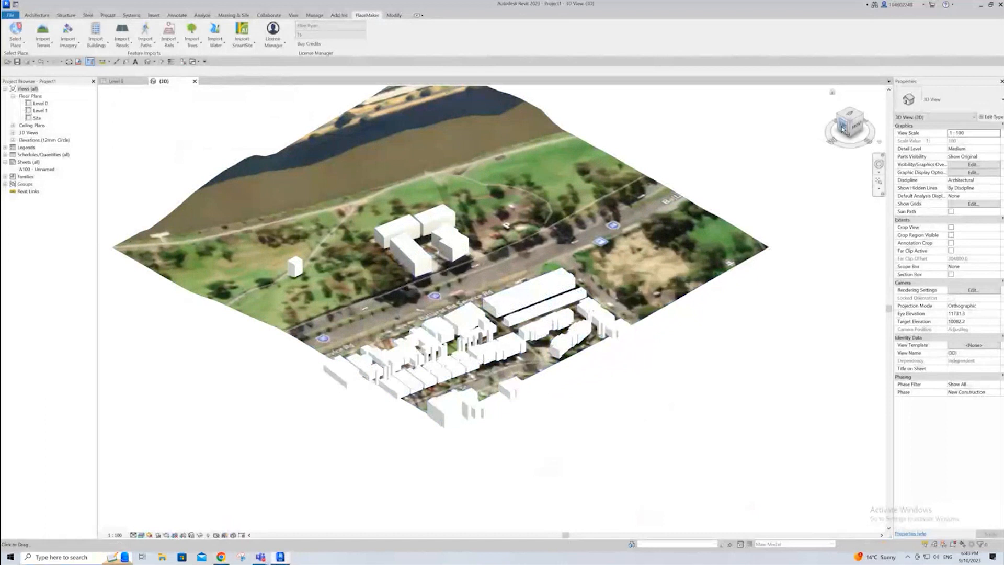
{"action": "mouse_move", "coordinate": [847, 124]}
{"action": "left_mouse_down"}
{"action": "mouse_move", "coordinate": [879, 98]}
{"action": "mouse_move", "coordinate": [857, 508]}
{"action": "mouse_move", "coordinate": [1002, 169]}
{"action": "left_mouse_up"}
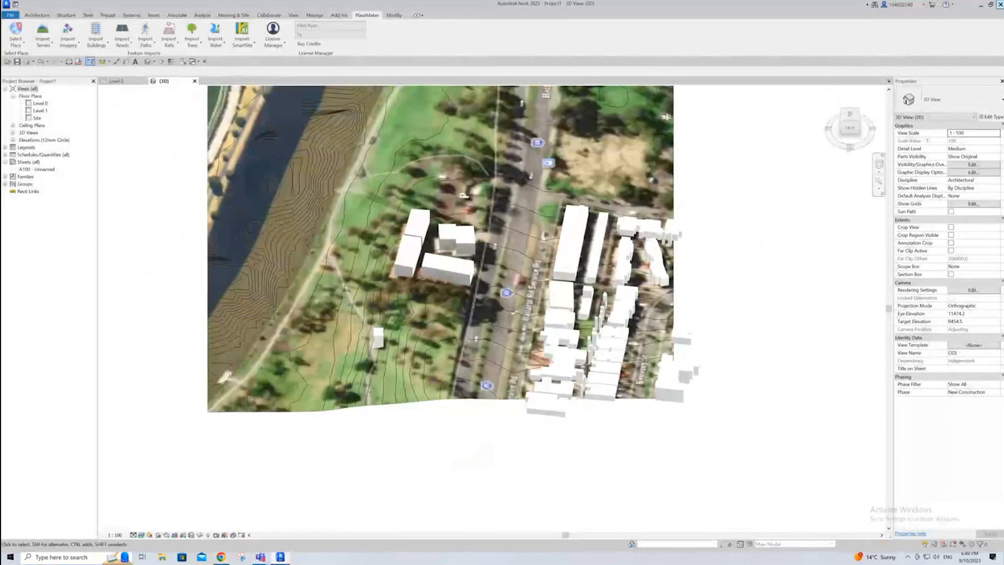
{"action": "left_click", "coordinate": [565, 387]}
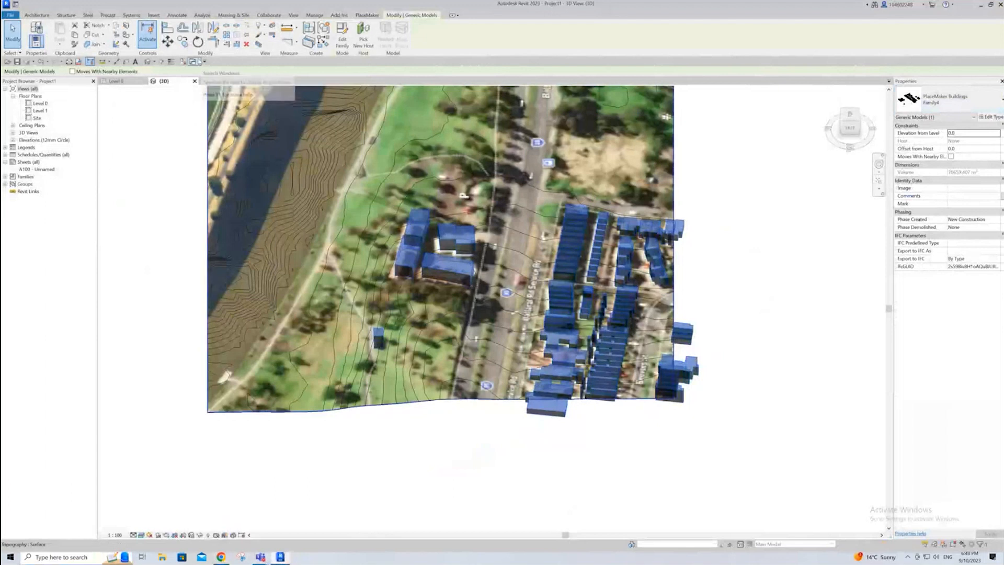
{"action": "left_click", "coordinate": [367, 15]}
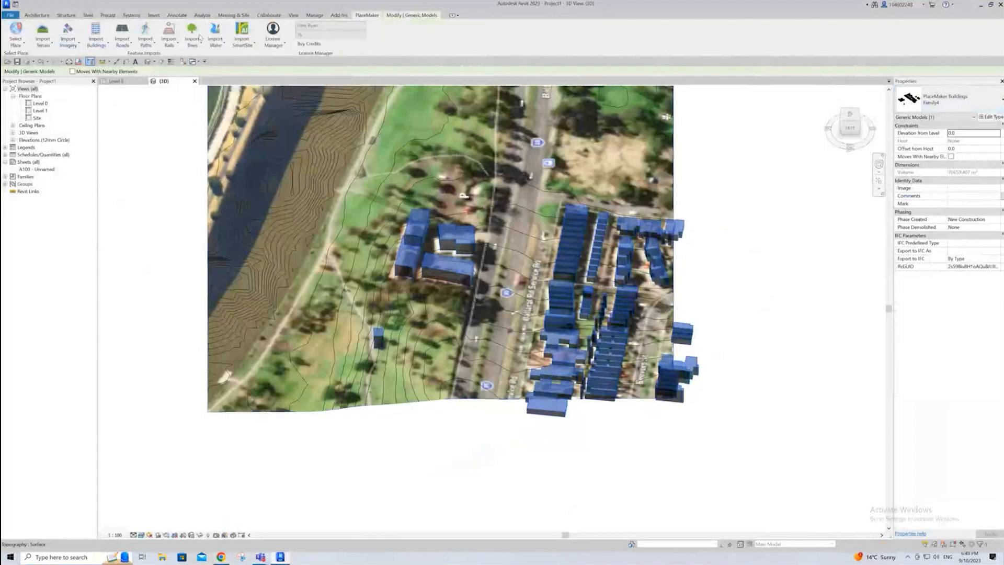
{"action": "scroll", "coordinate": [422, 443], "scroll_direction": "down", "scroll_amount": 1}
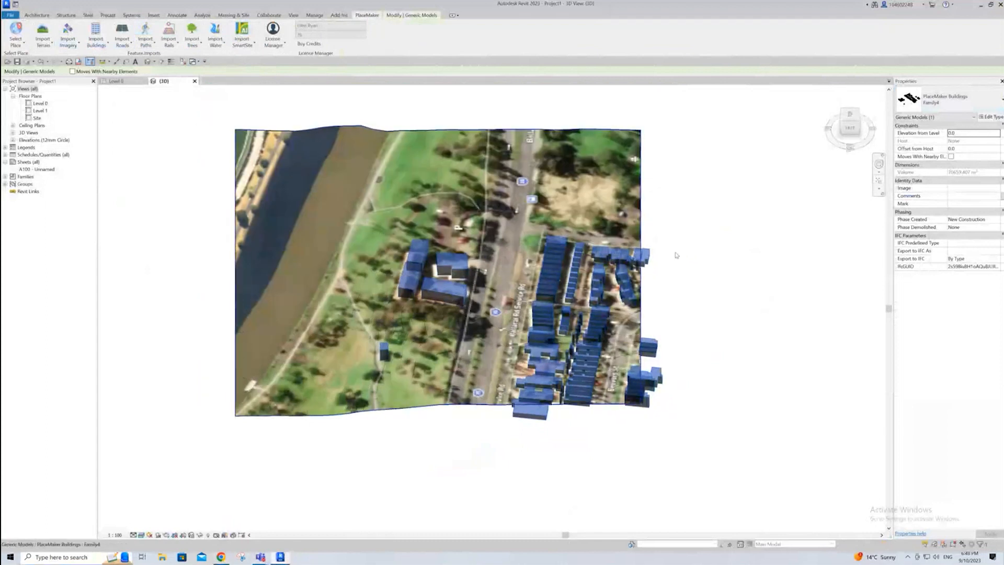
{"action": "left_click", "coordinate": [845, 125]}
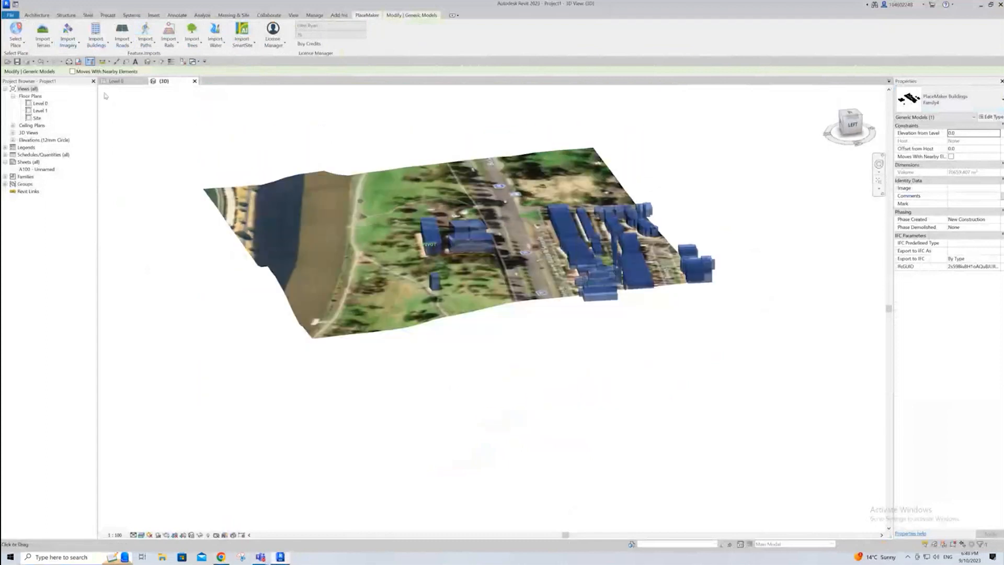
{"action": "scroll", "coordinate": [637, 111], "scroll_direction": "up", "scroll_amount": 1}
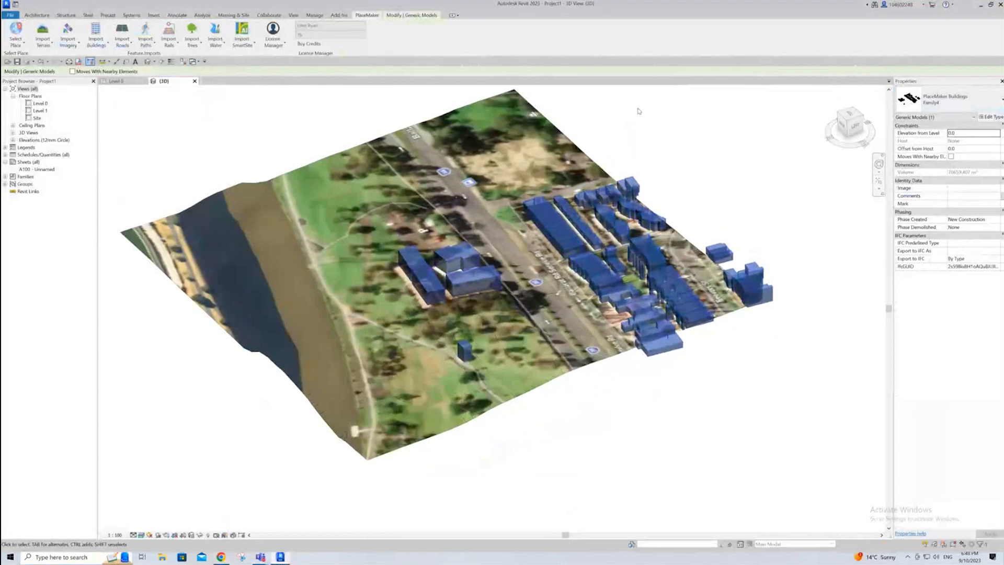